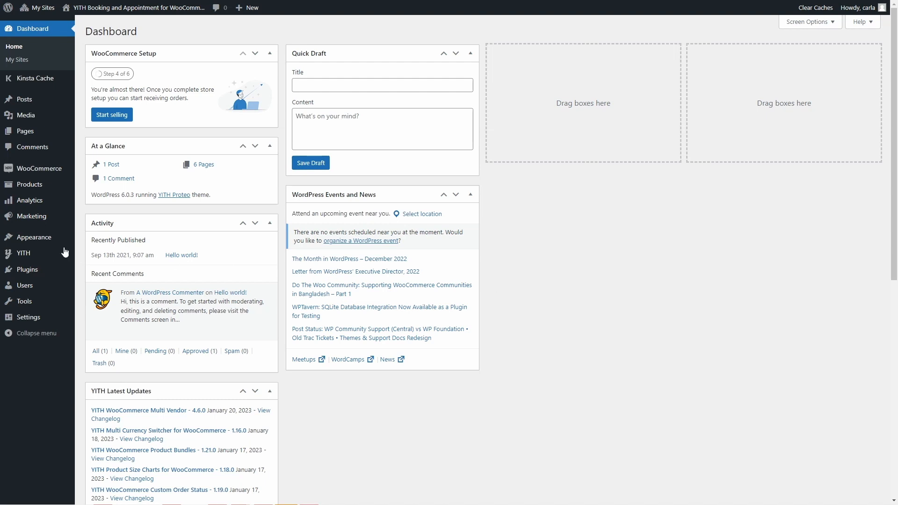
Enable the Google Calendar module among the YITH Booking and Appointment add-on modules.
mouse_move(67, 255)
left_click(93, 263)
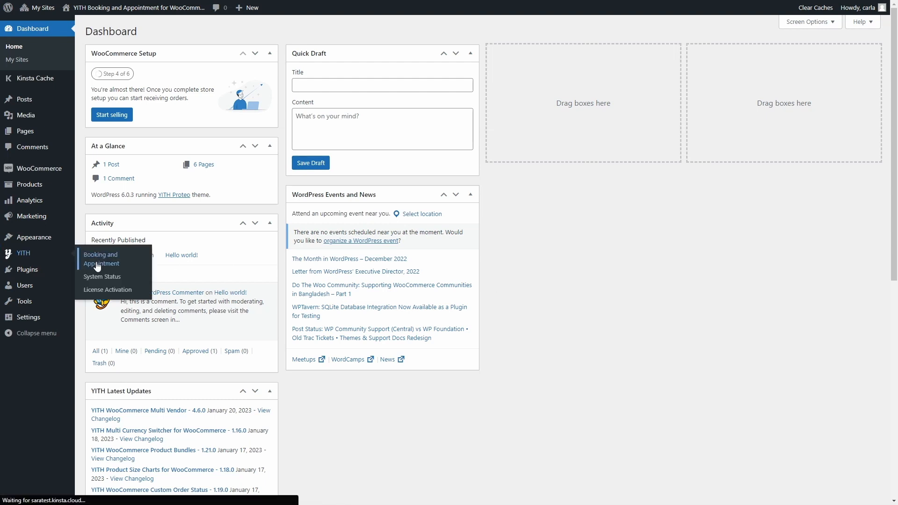
mouse_move(310, 62)
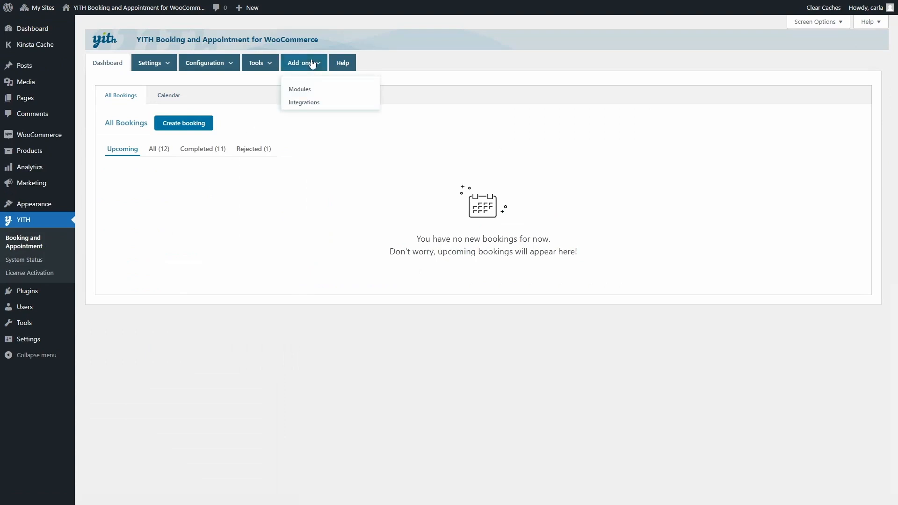
left_click(305, 91)
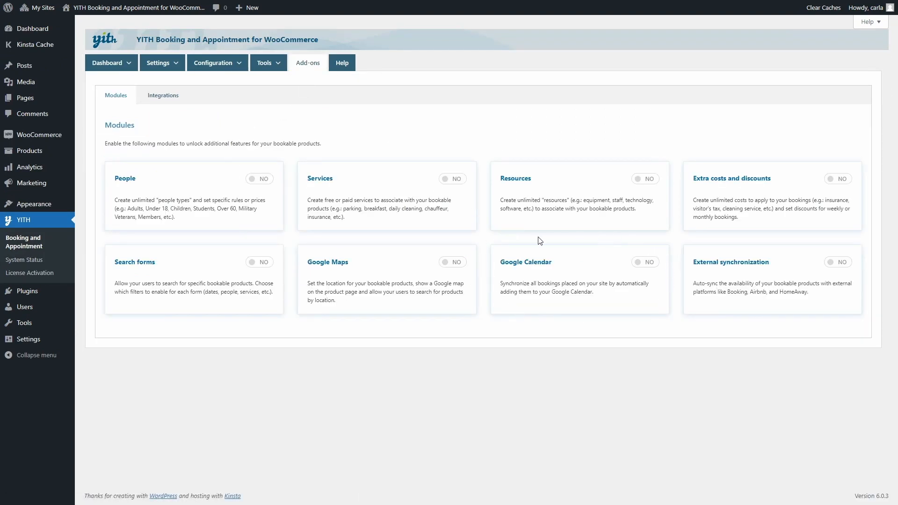
left_click(639, 265)
Open the booking plugin's Calendars settings and follow the Google Calendar instructions to the Google Developers Console.
mouse_move(177, 75)
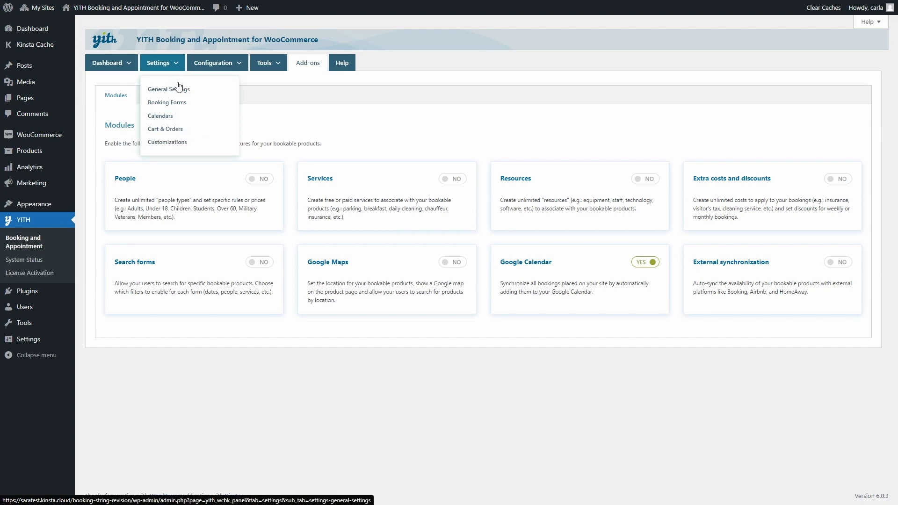
left_click(175, 120)
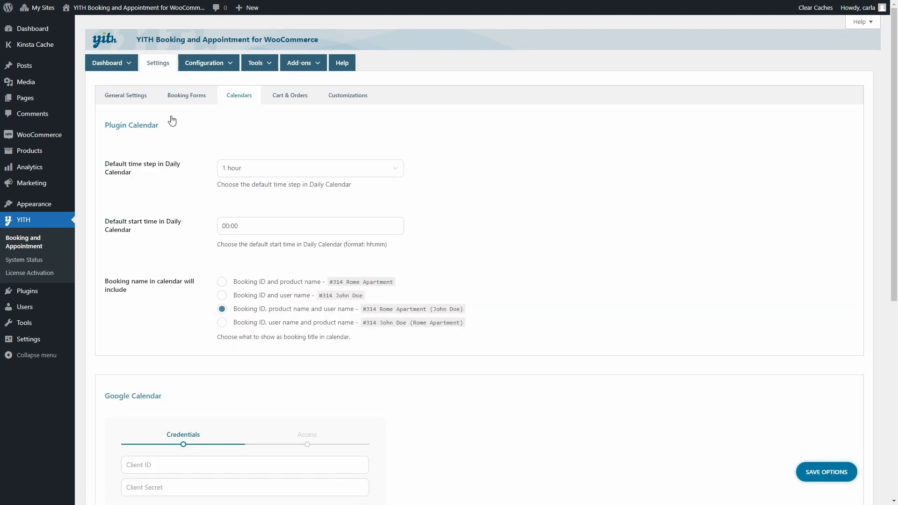
scroll(172, 121, "down", 4)
scroll(172, 120, "down", 1)
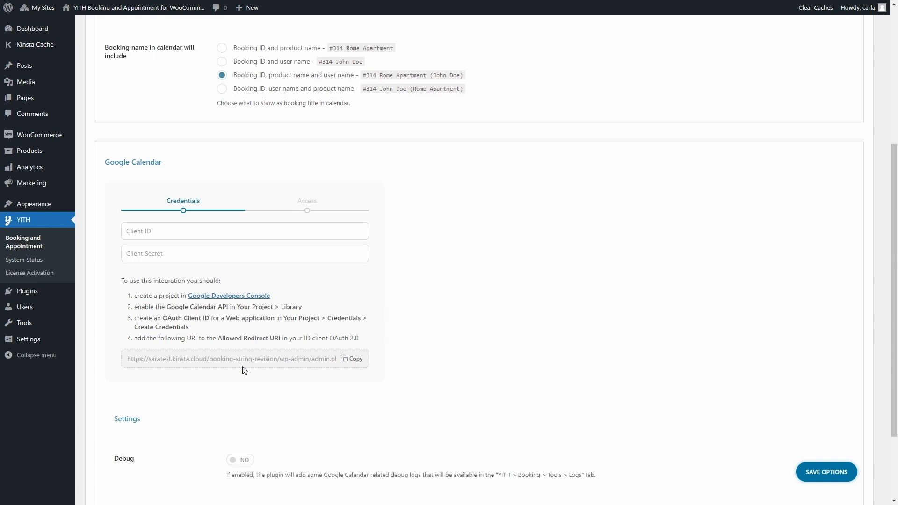
left_click(212, 296)
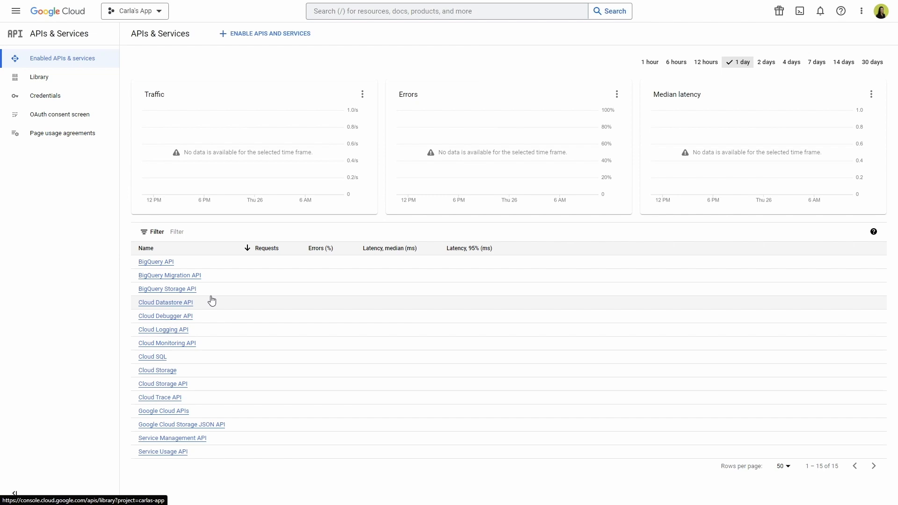
Create a Google Cloud project named Booking with no organization and switch to it.
left_click(137, 14)
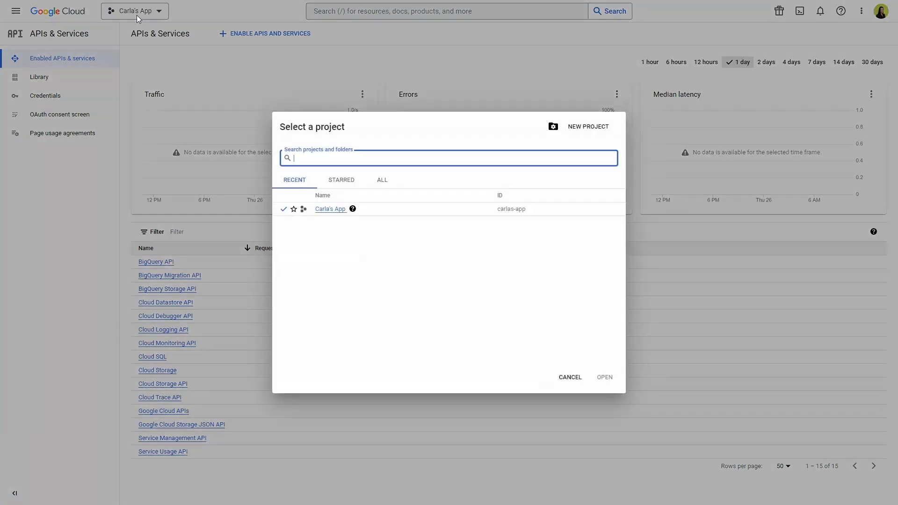
left_click(578, 133)
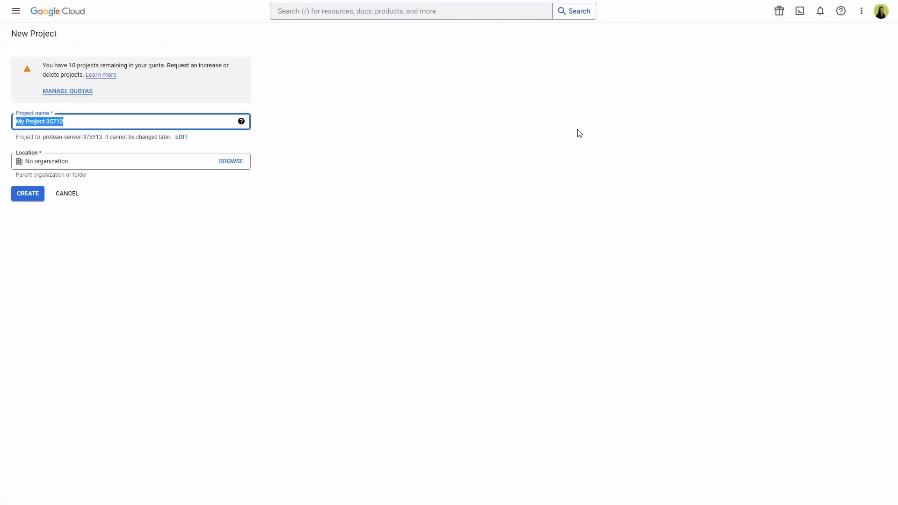
type("Booking")
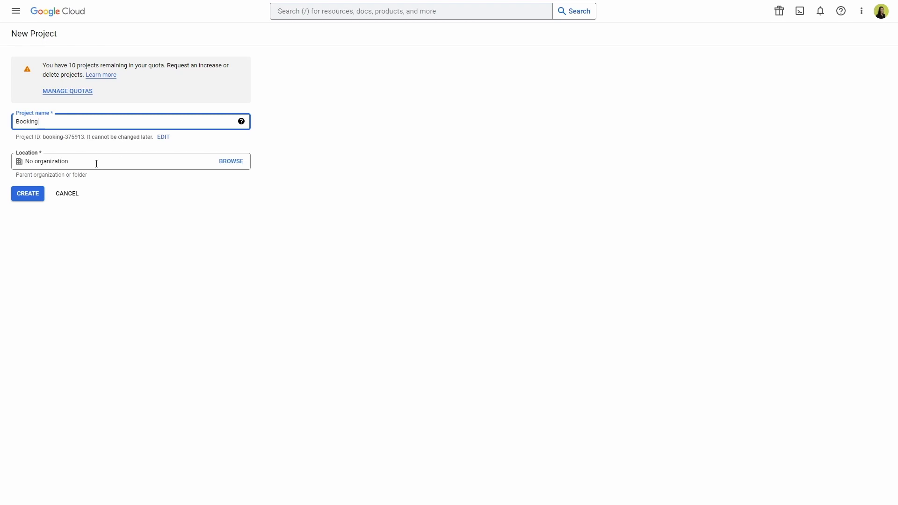
left_click(27, 194)
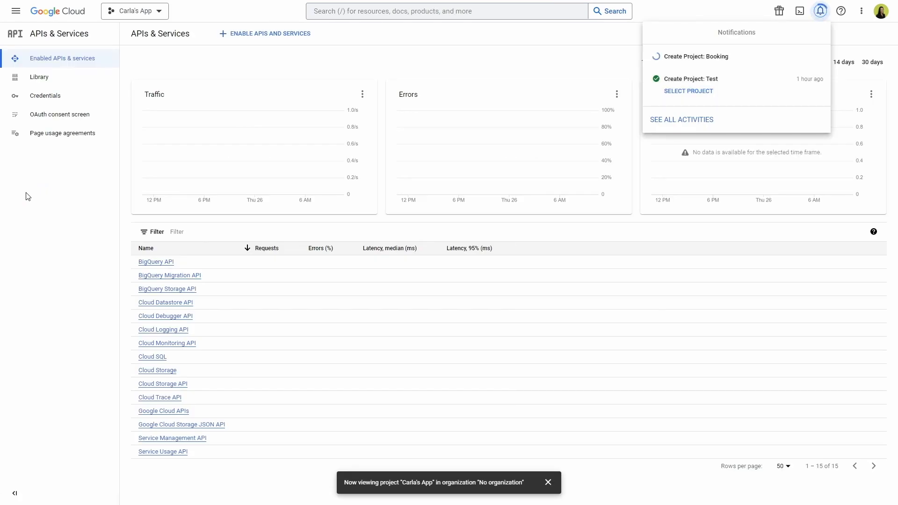
left_click(136, 11)
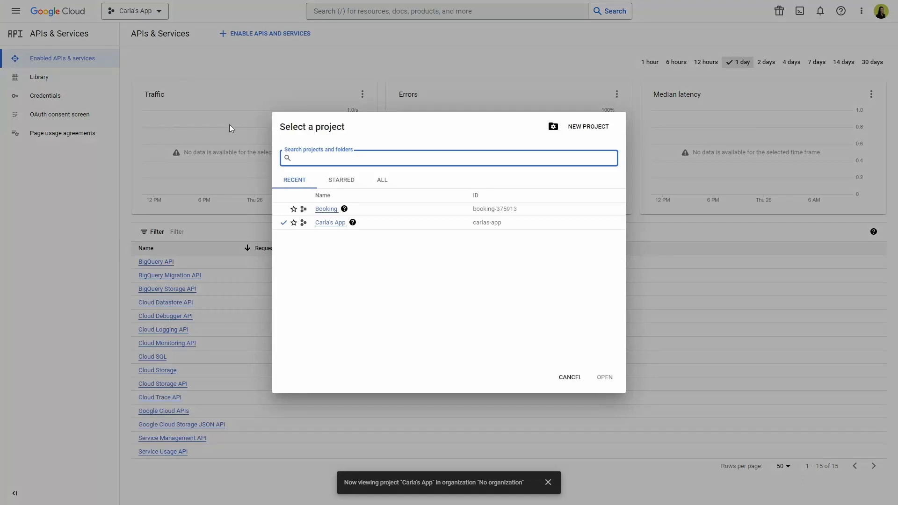
left_click(323, 209)
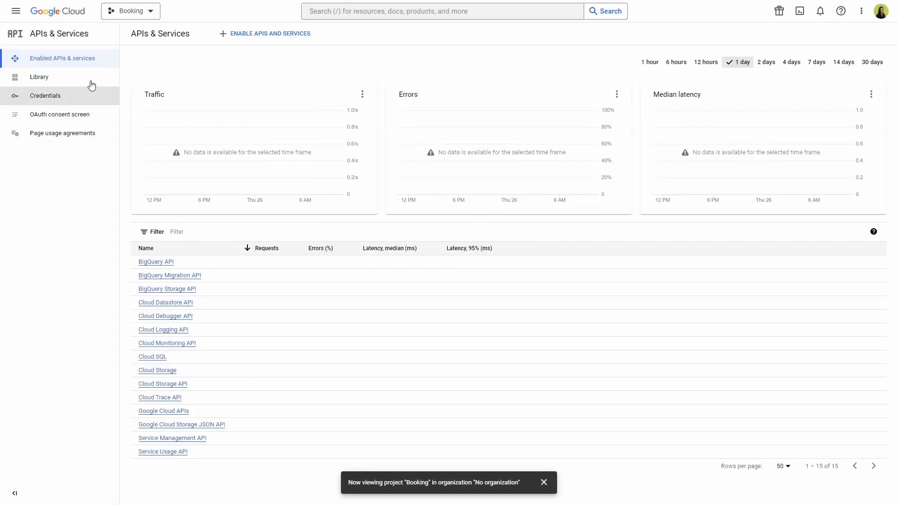
Search the API Library for Google Calendar API and enable it for the Booking project.
left_click(72, 78)
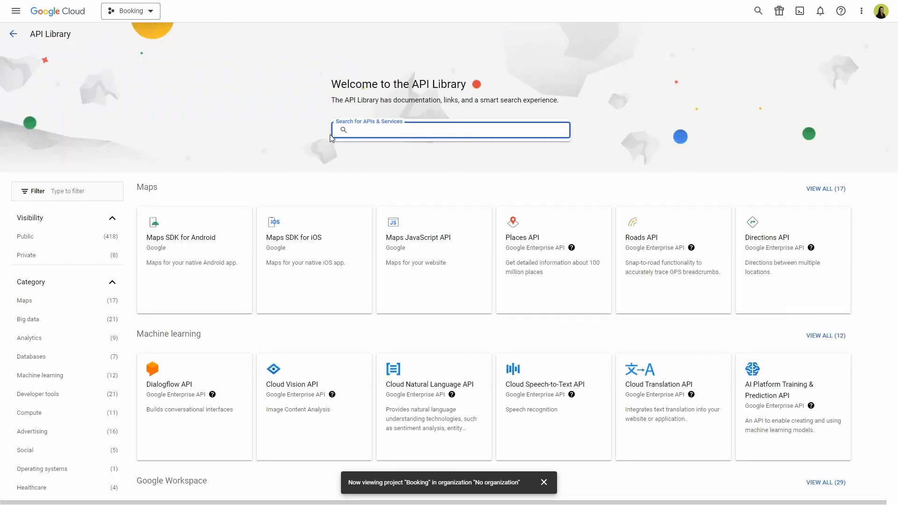
type("Google Calendar API")
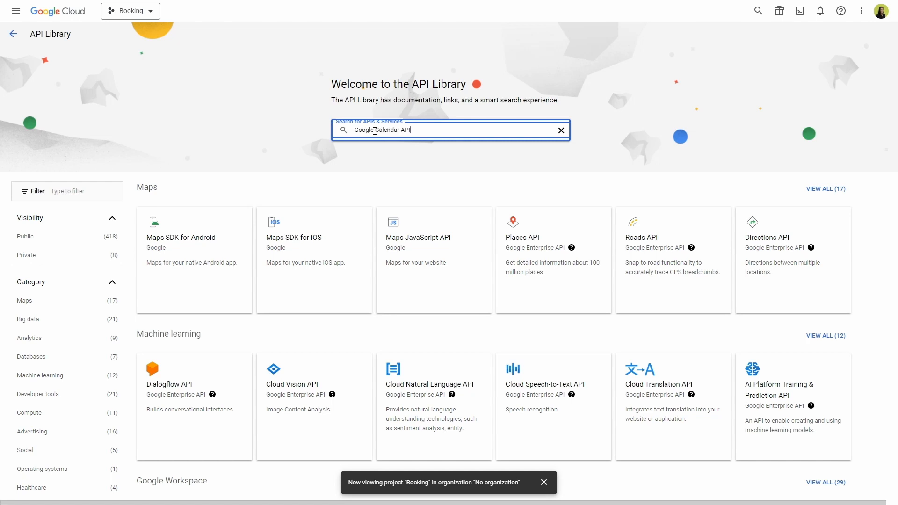
key("Return")
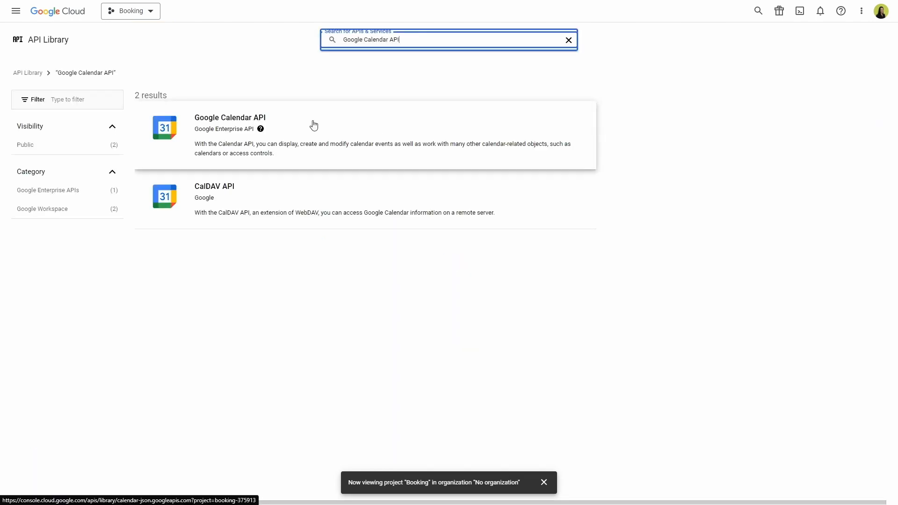
left_click(213, 126)
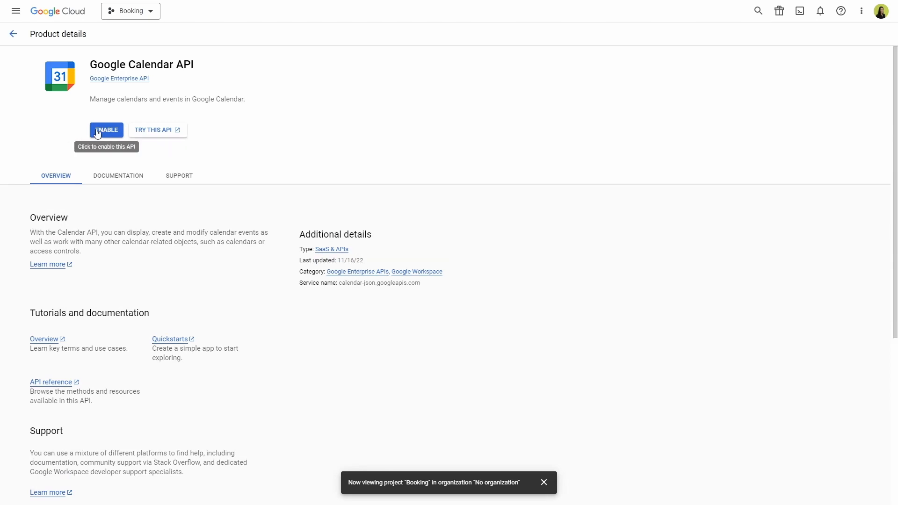
left_click(97, 134)
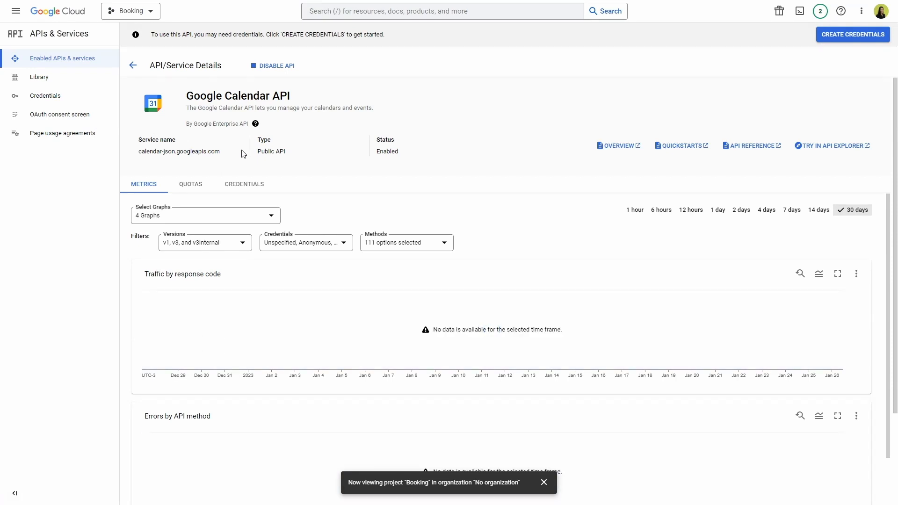
Start creating an OAuth client ID and set up its consent screen with the External user type.
left_click(69, 96)
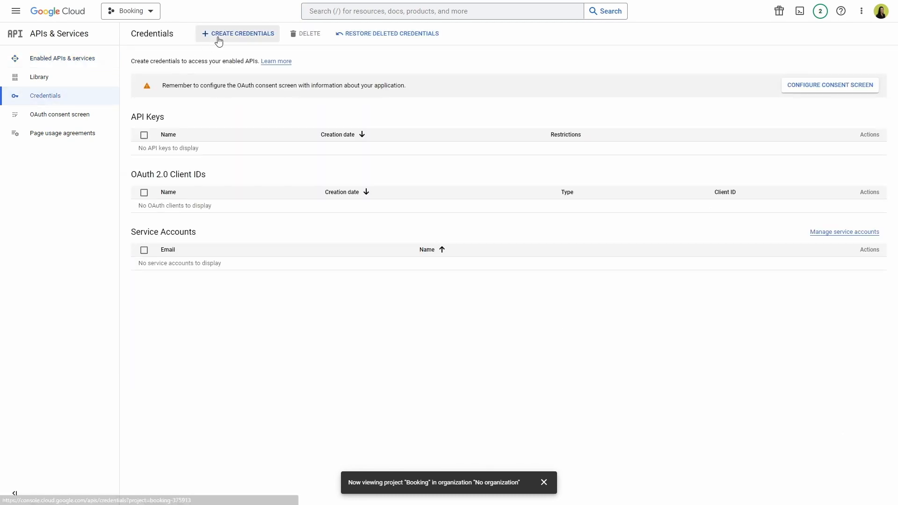
left_click(218, 41)
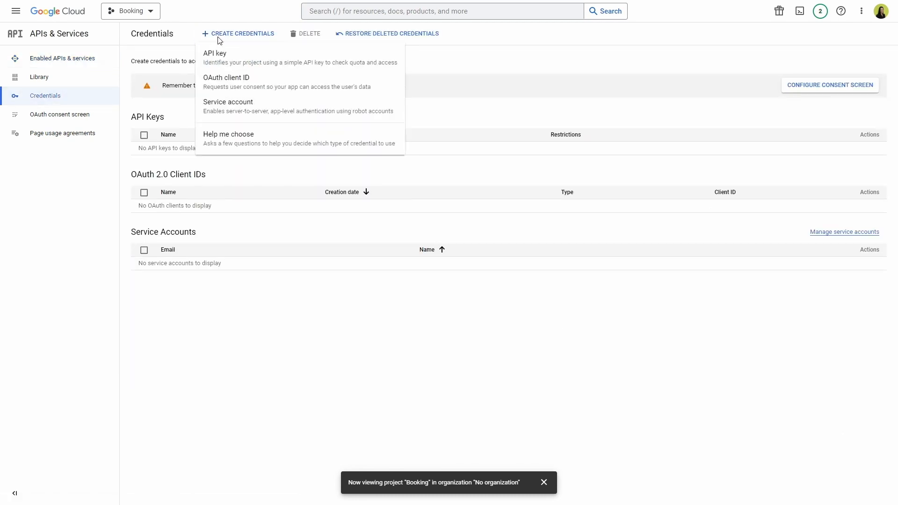
left_click(226, 88)
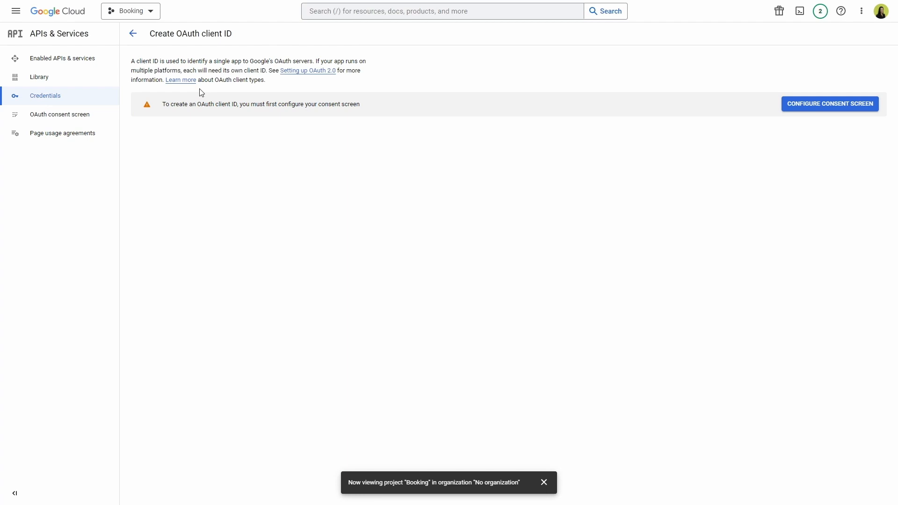
left_click(806, 112)
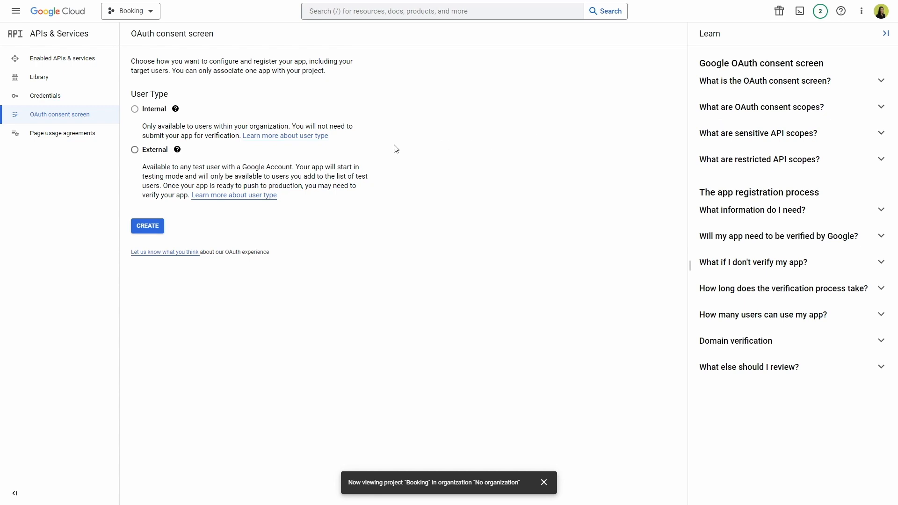
left_click(134, 149)
left_click(148, 227)
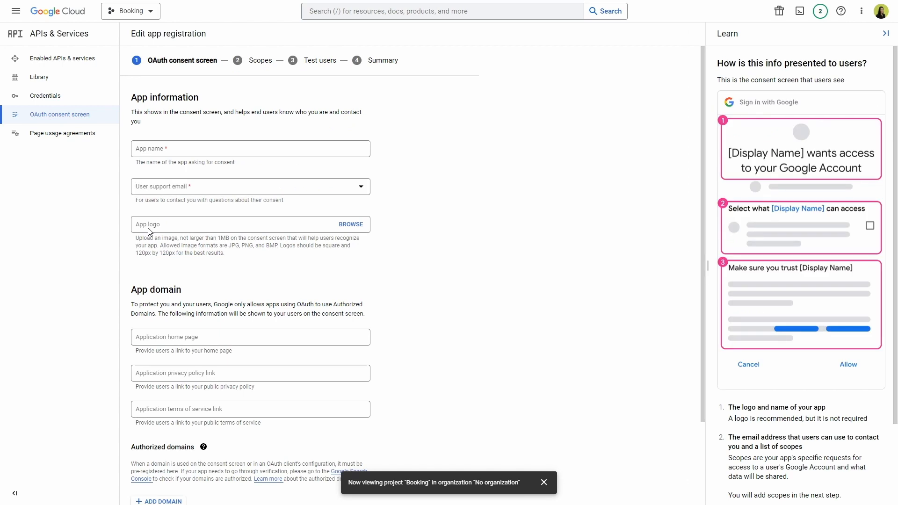
Name the consent screen app Booking, fill in the support and developer contact emails, and continue past Scopes without adding any.
left_click(175, 149)
type("Booking")
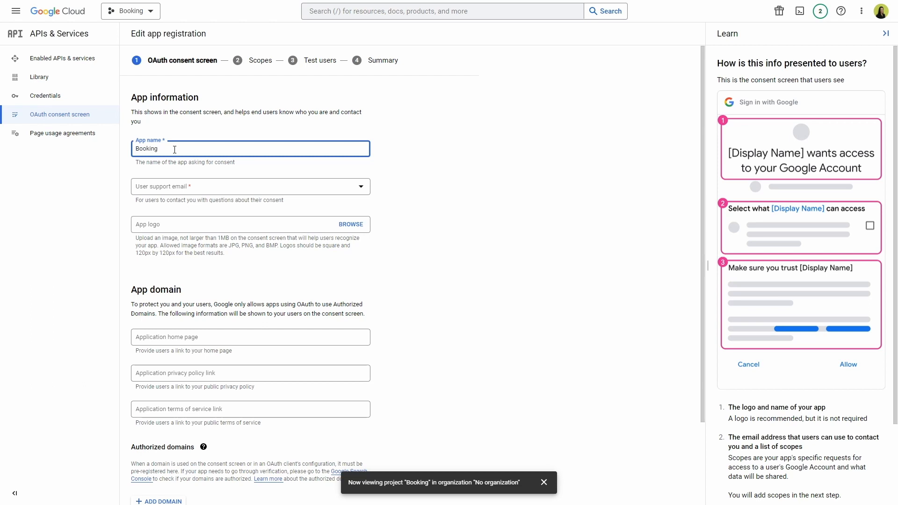
left_click(174, 186)
left_click(174, 193)
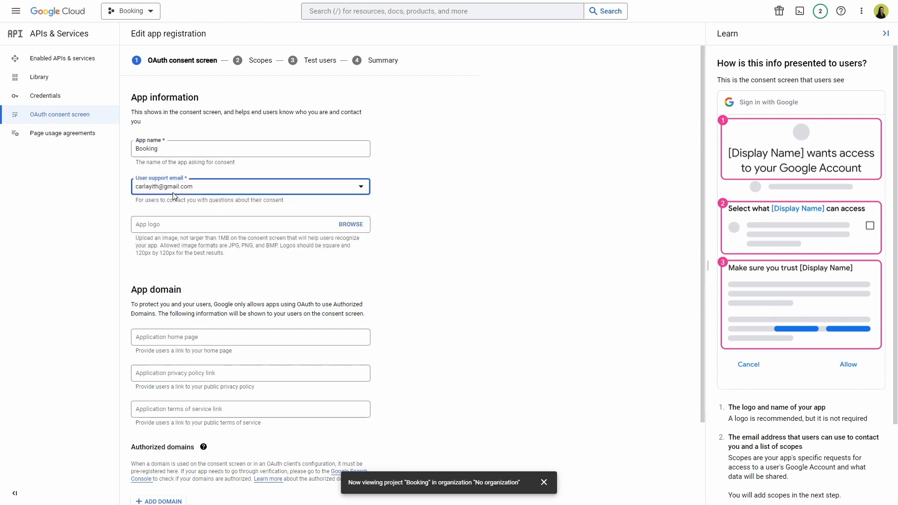
scroll(178, 216, "down", 2)
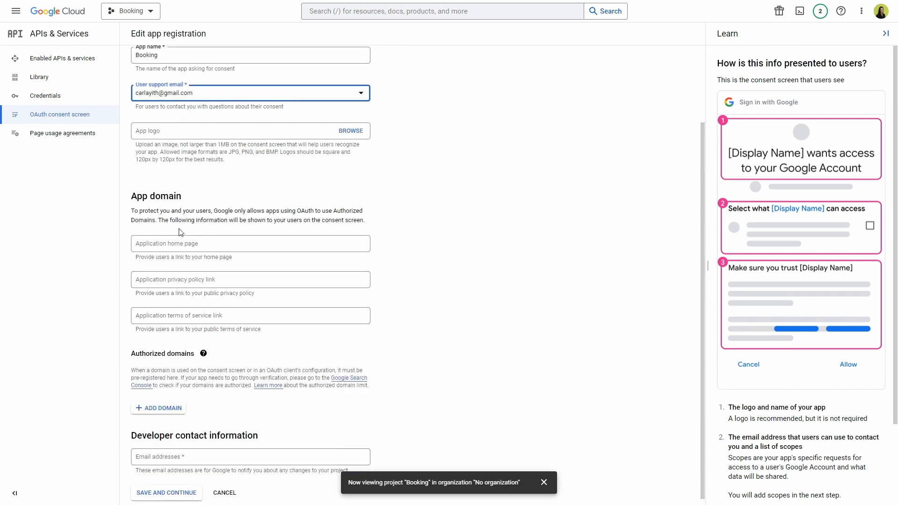
left_click(192, 452)
key("ctrl+v")
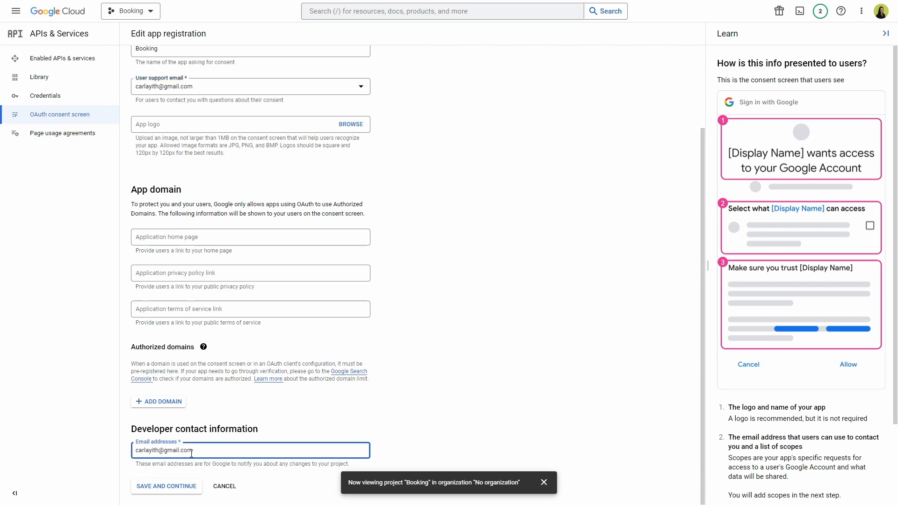
left_click(181, 486)
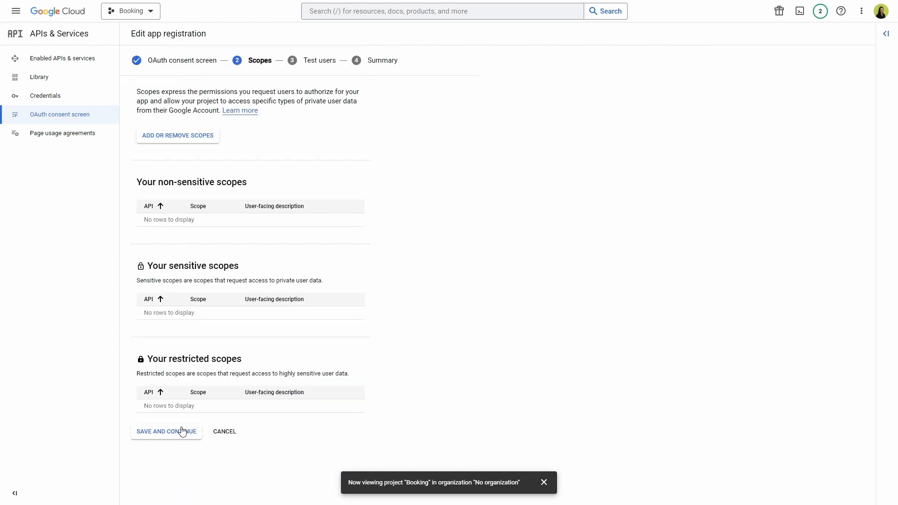
left_click(182, 431)
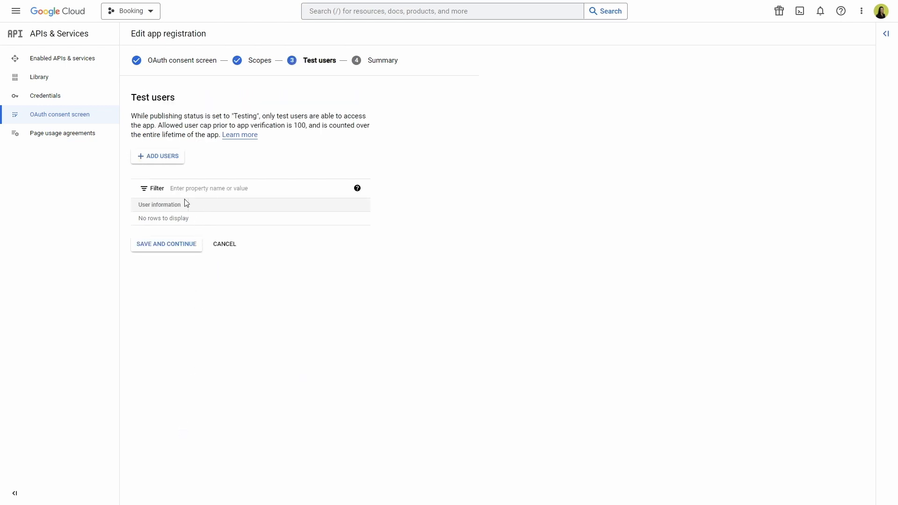
Add the account's email address as a test user, save the app registration and return to the consent screen dashboard.
left_click(161, 161)
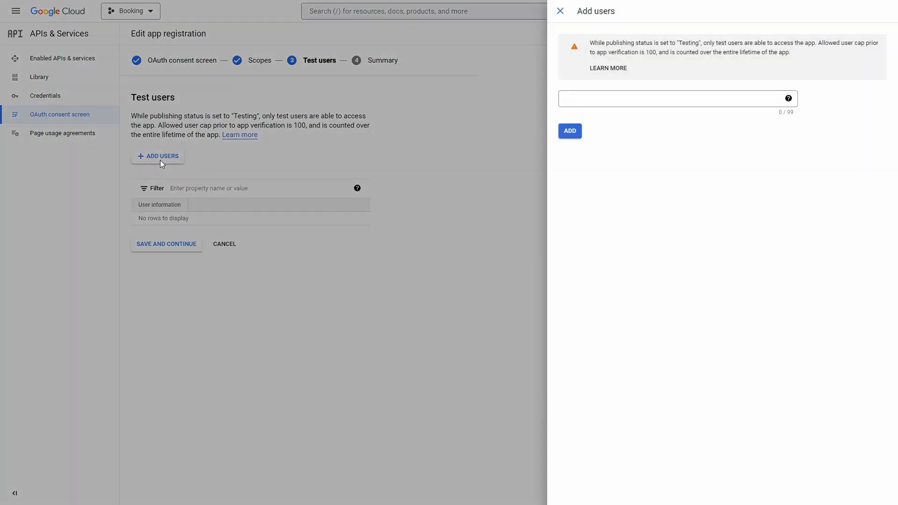
left_click(574, 100)
key("ctrl+v")
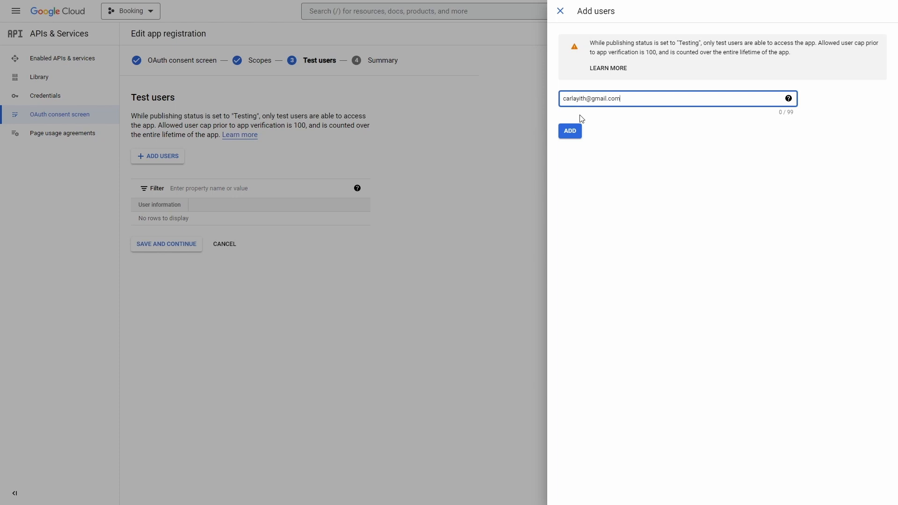
left_click(575, 133)
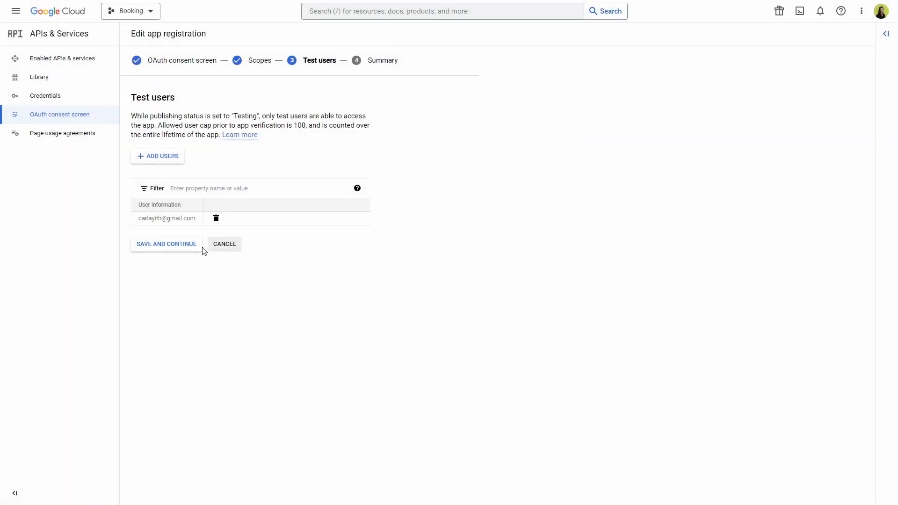
left_click(159, 249)
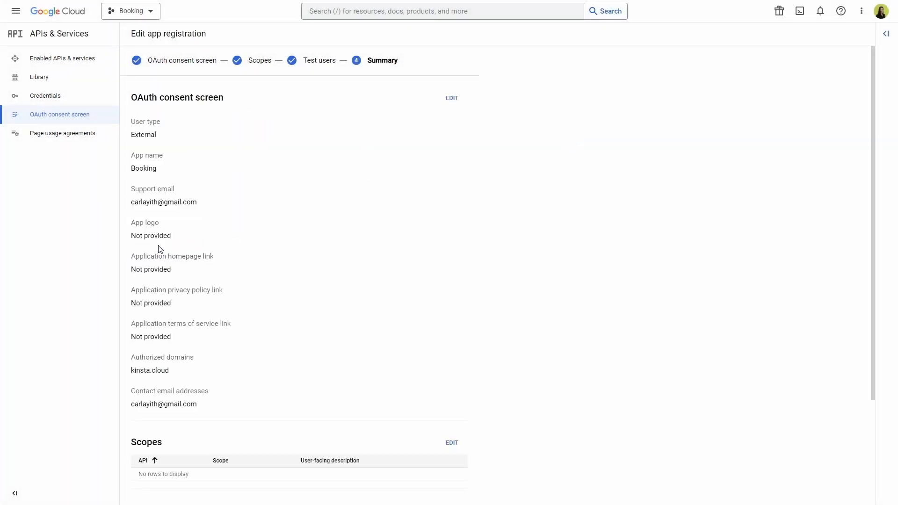
scroll(159, 250, "down", 3)
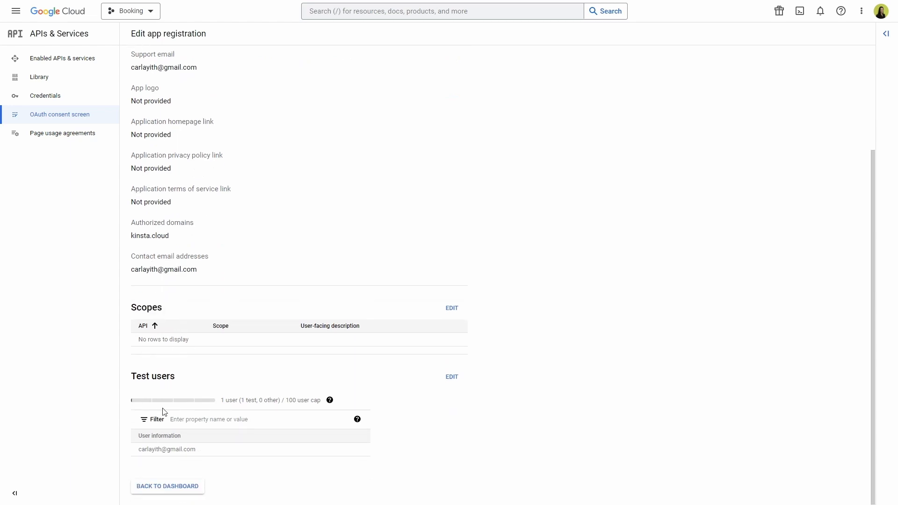
left_click(159, 487)
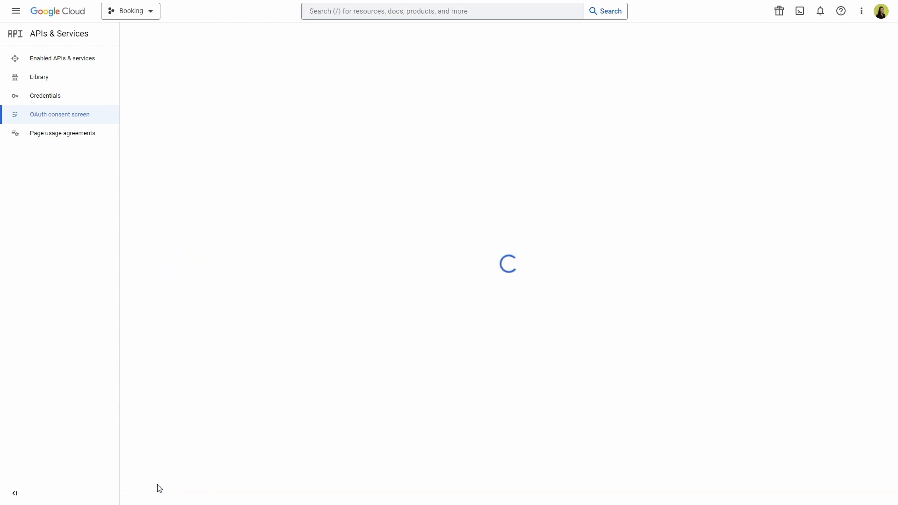
Start a new OAuth client ID in the project's credentials, with application type Web application and the name Booking.
left_click(81, 97)
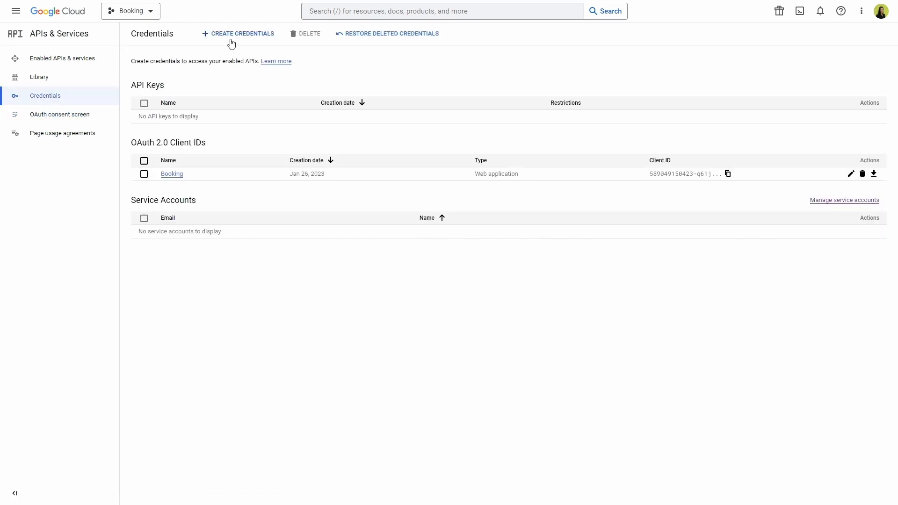
left_click(231, 43)
left_click(231, 87)
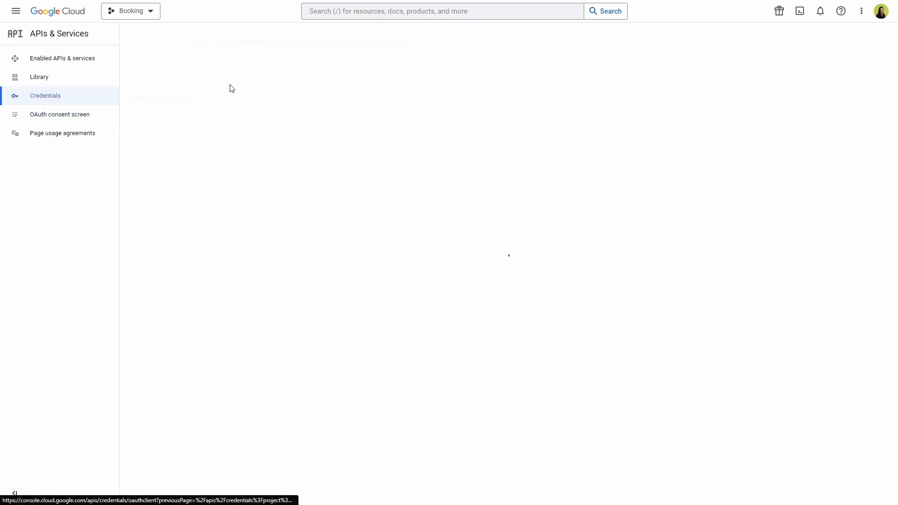
double_click(241, 80)
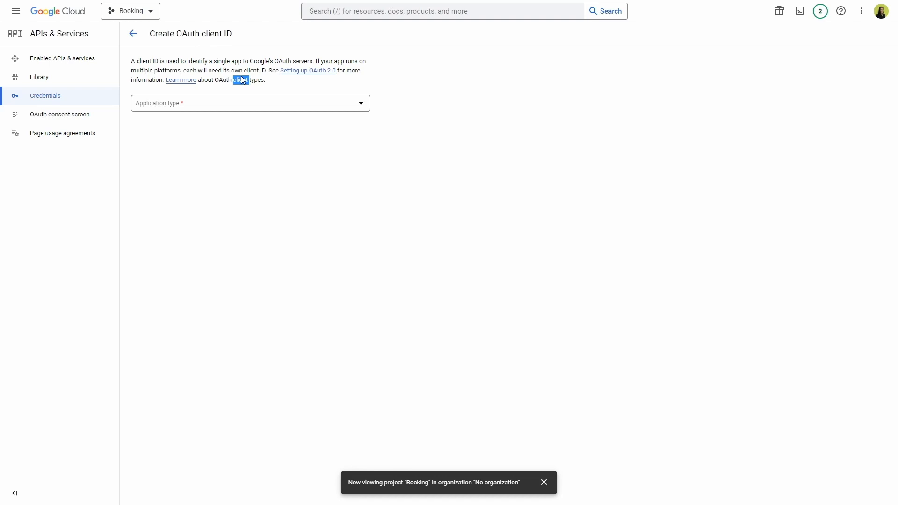
left_click(238, 107)
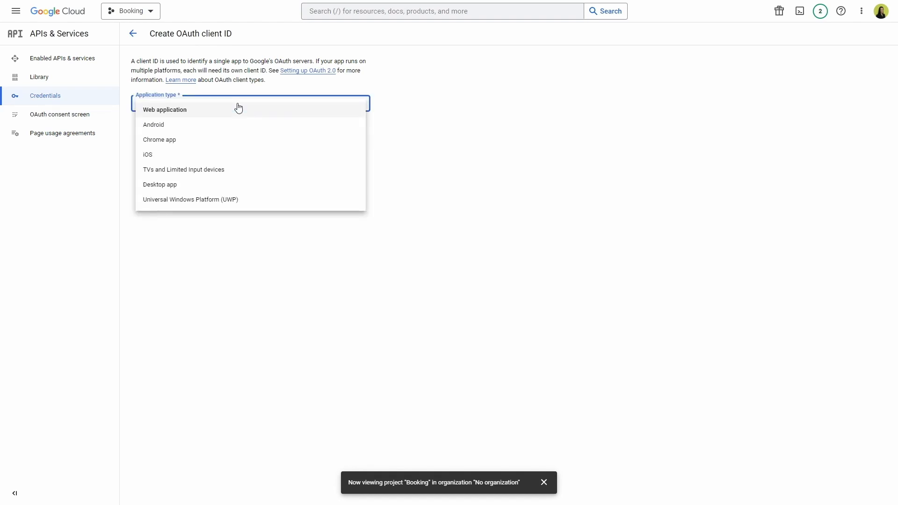
left_click(189, 114)
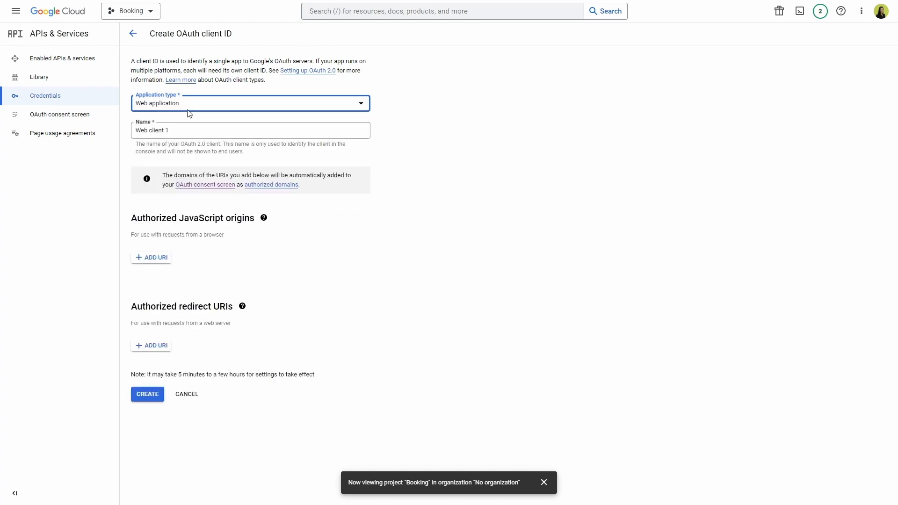
triple_click(189, 129)
type("Booking")
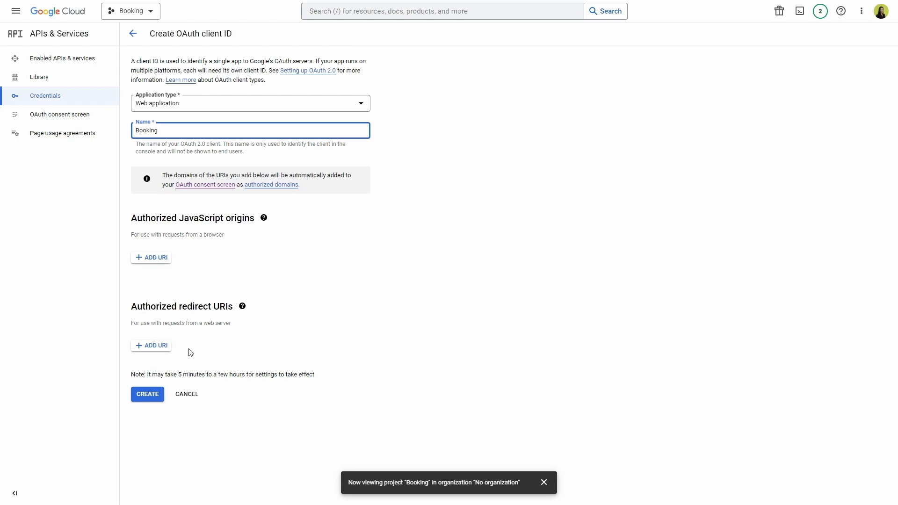
Add the redirect URI copied from the YITH Booking plugin as an authorized redirect URI and create the OAuth client.
key("ctrl+Tab")
left_click(144, 348)
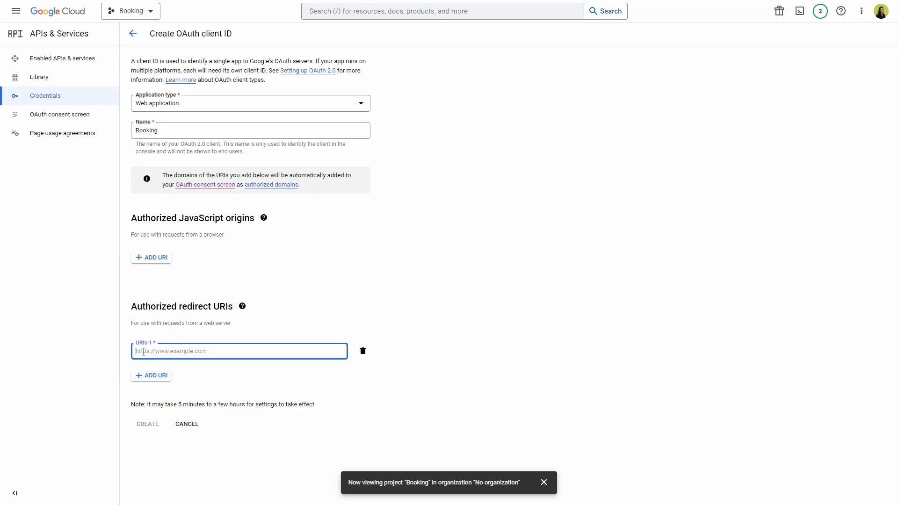
key("ctrl+v")
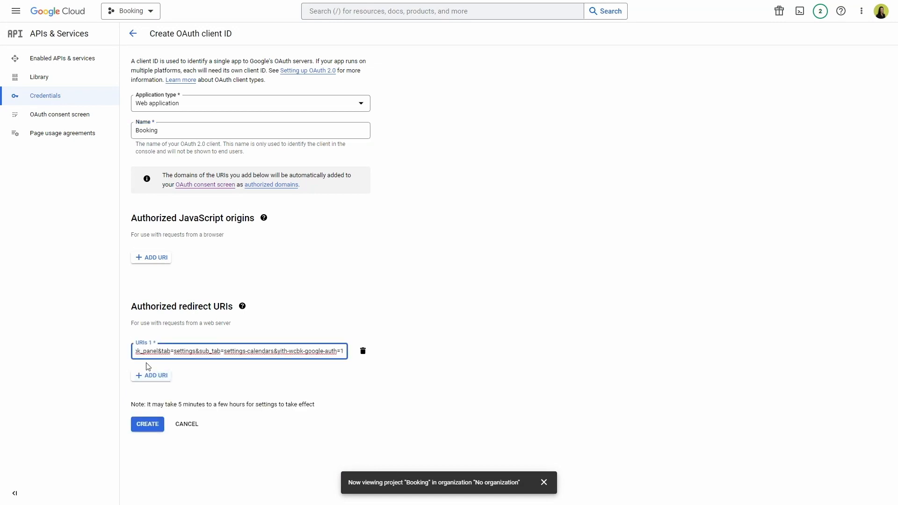
left_click(148, 424)
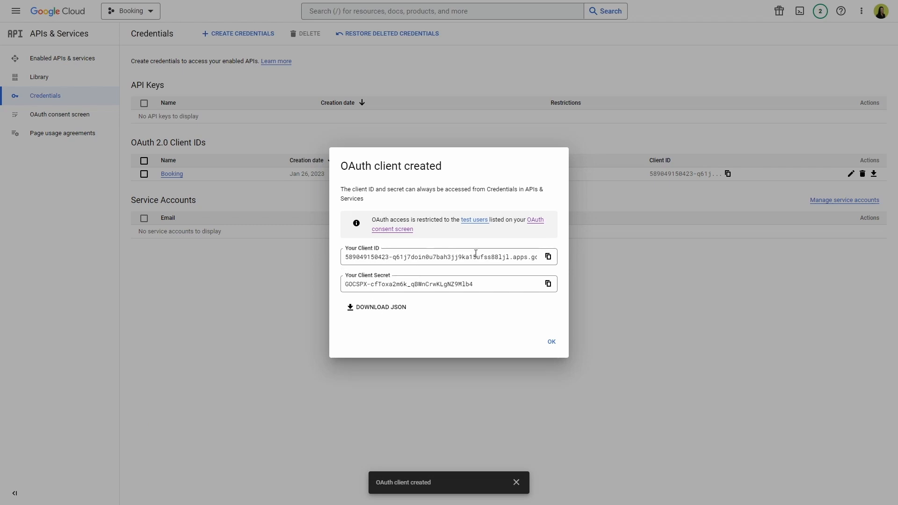
Copy the new client's Client ID and Client Secret into the YITH plugin's Google Calendar credentials and save the options.
left_click(549, 259)
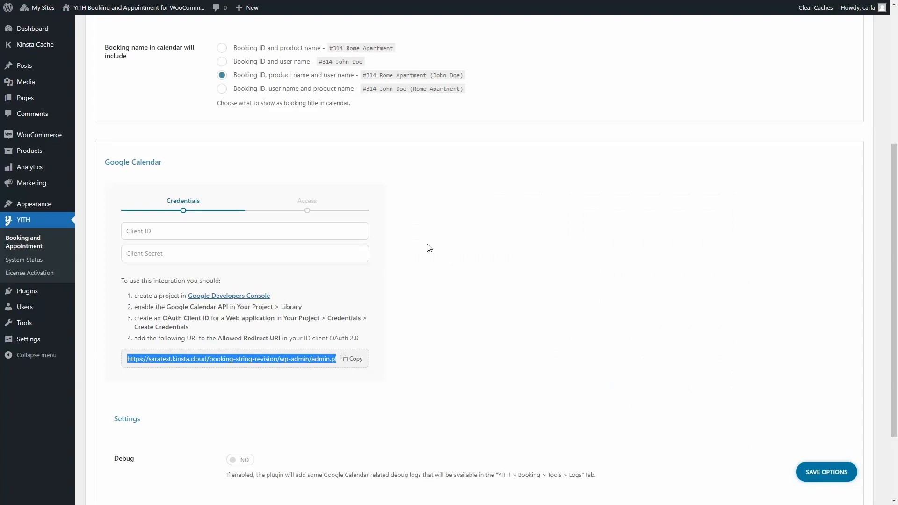
left_click(337, 230)
key("ctrl+v")
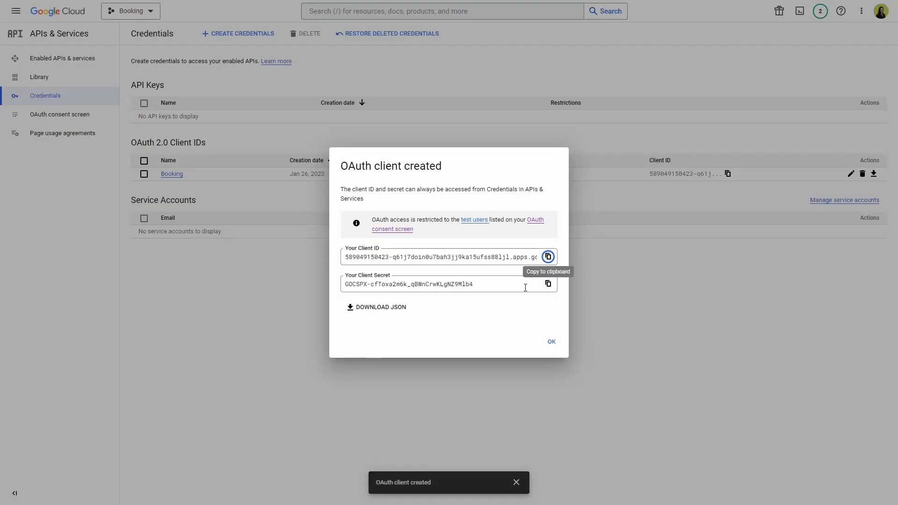
left_click(549, 286)
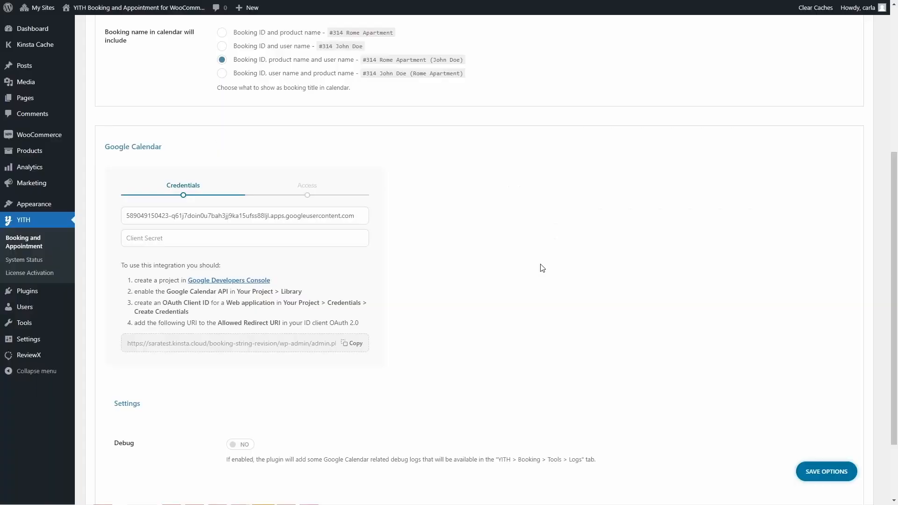
key("ctrl+v")
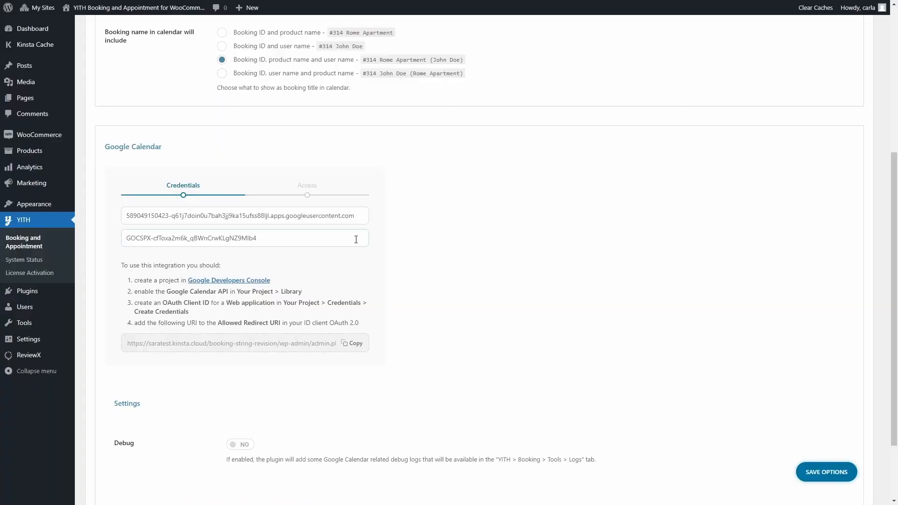
left_click(812, 471)
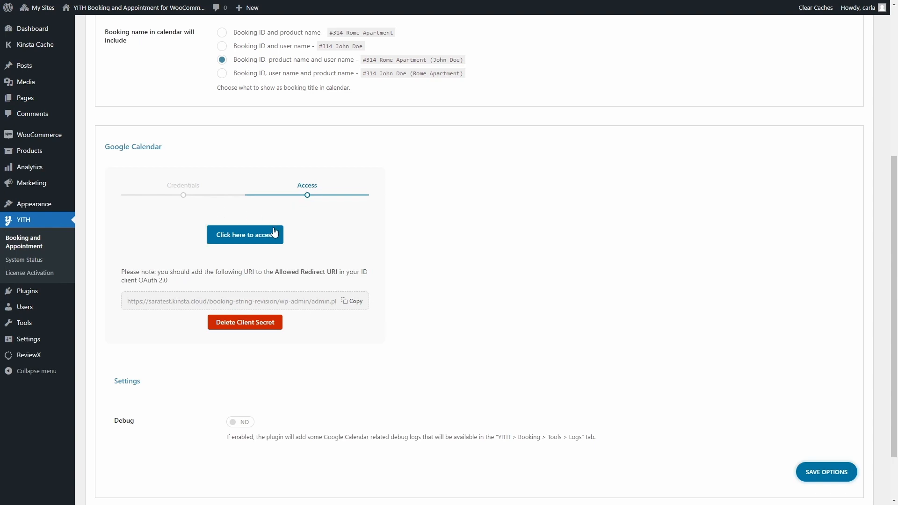
Authorize the plugin with the Google account, continuing past the unverified-app notice and granting access to see, edit, share and delete calendars.
left_click(252, 235)
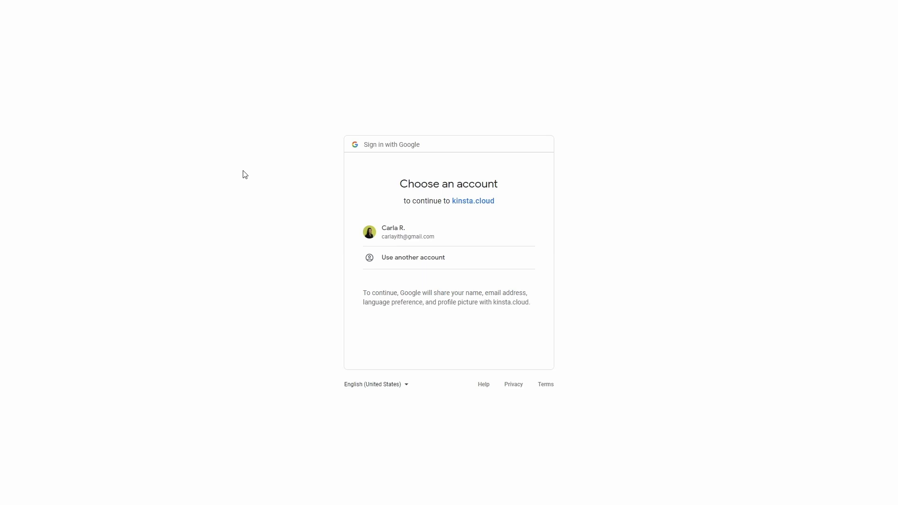
left_click(422, 241)
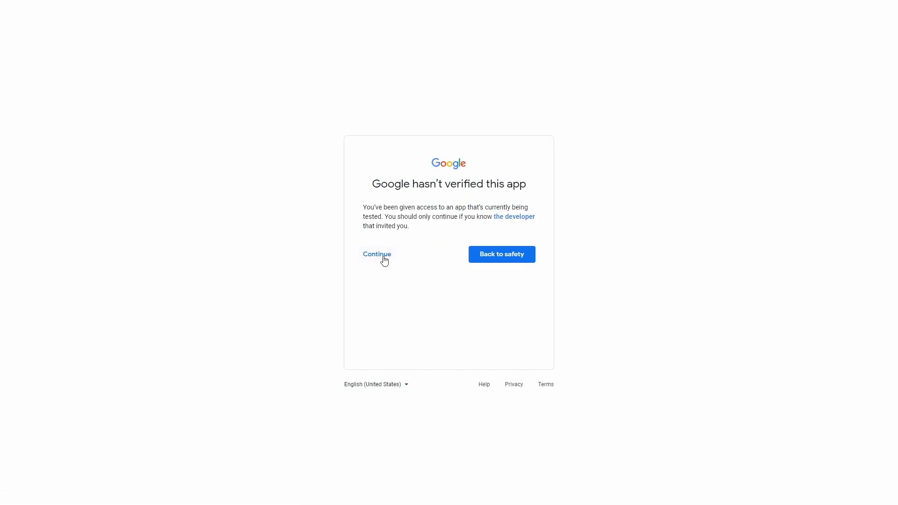
left_click(384, 260)
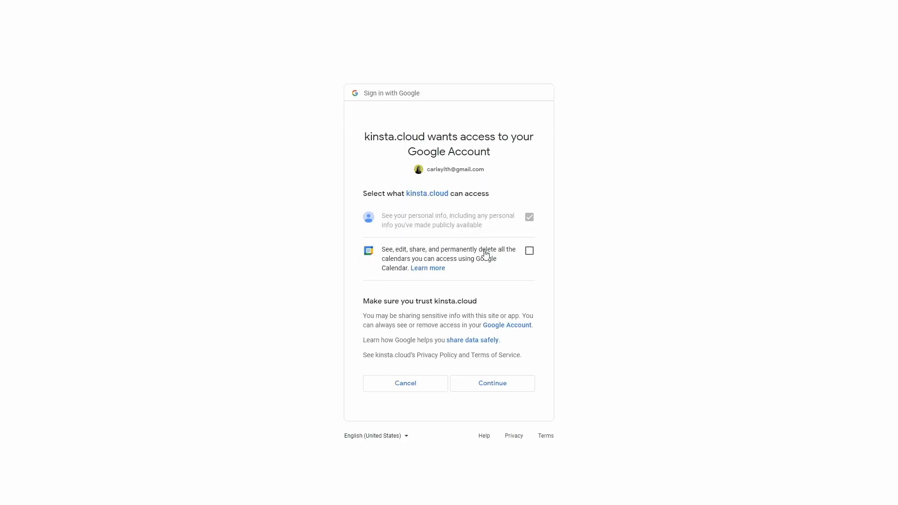
left_click(529, 253)
left_click(499, 387)
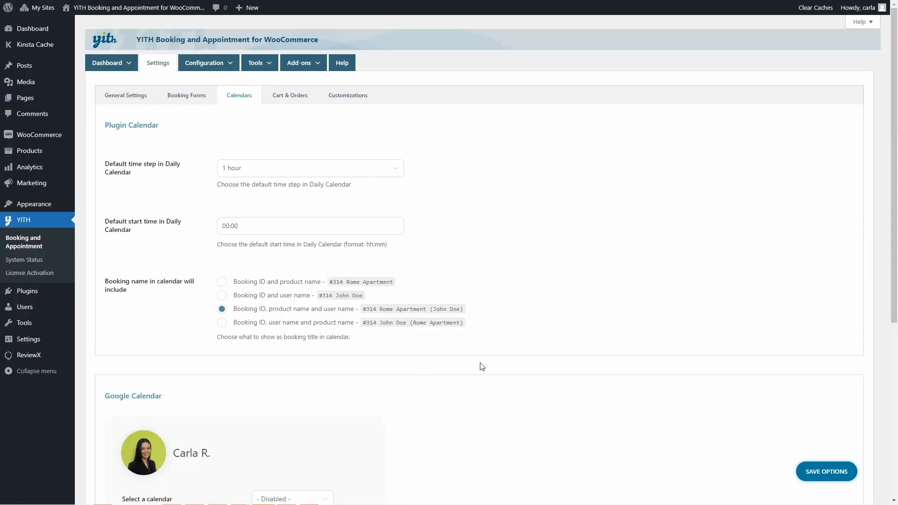
Select Booking calendar as the plugin's Google Calendar and save the options.
scroll(483, 367, "down", 5)
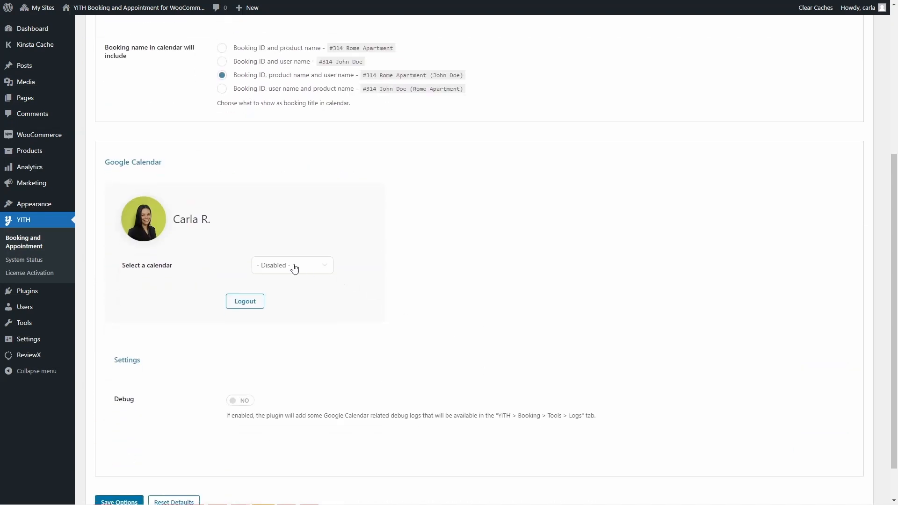
left_click(294, 269)
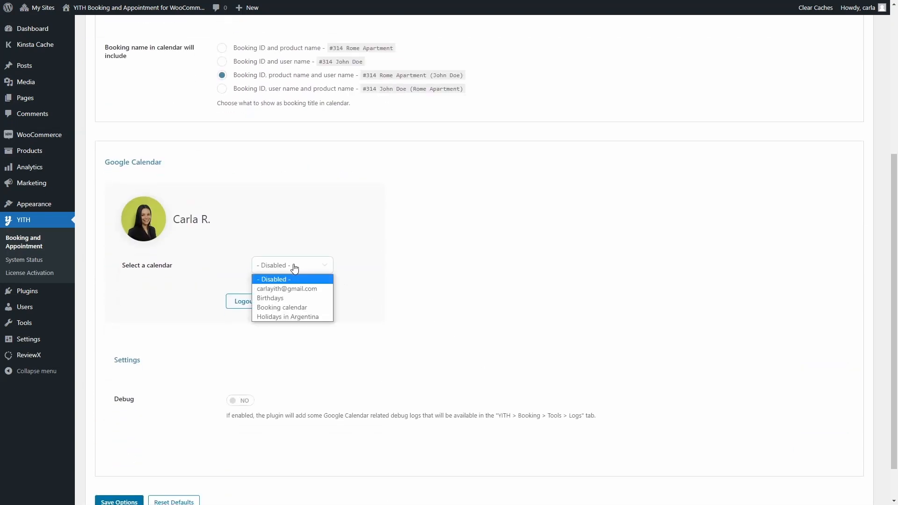
left_click(289, 307)
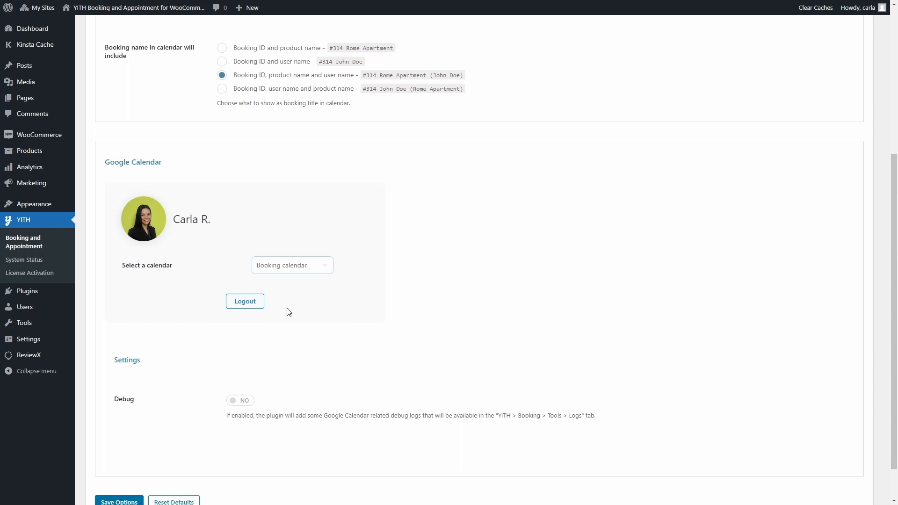
scroll(289, 312, "down", 1)
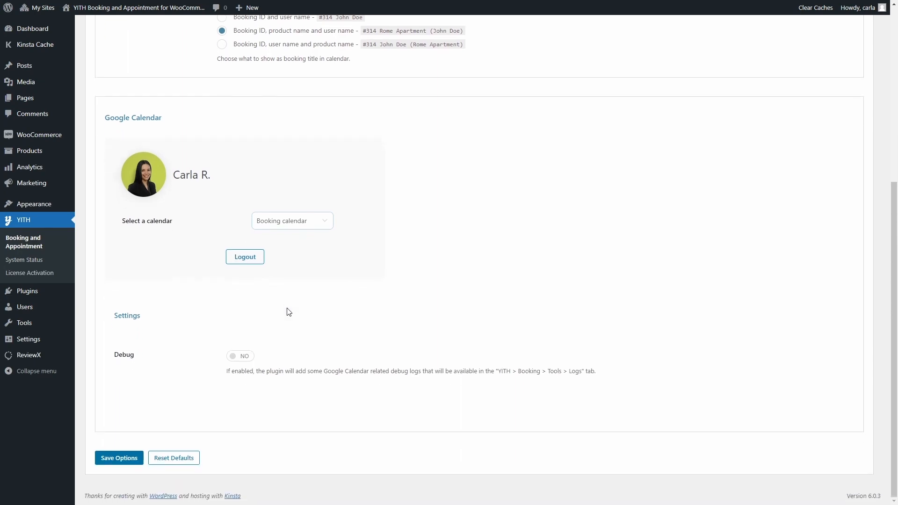
left_click(124, 460)
Review the Google Calendar sync settings and run the synchronization of bookings not yet synchronized.
scroll(124, 461, "down", 5)
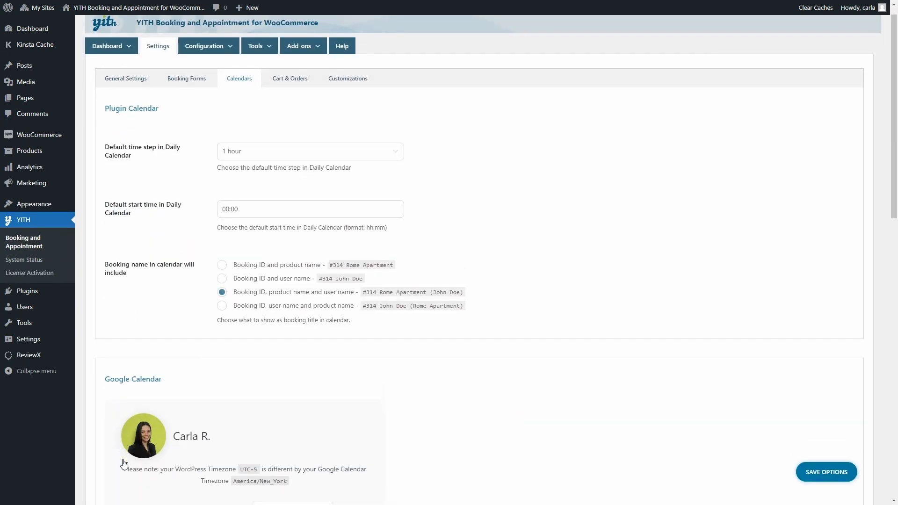
scroll(123, 463, "down", 1)
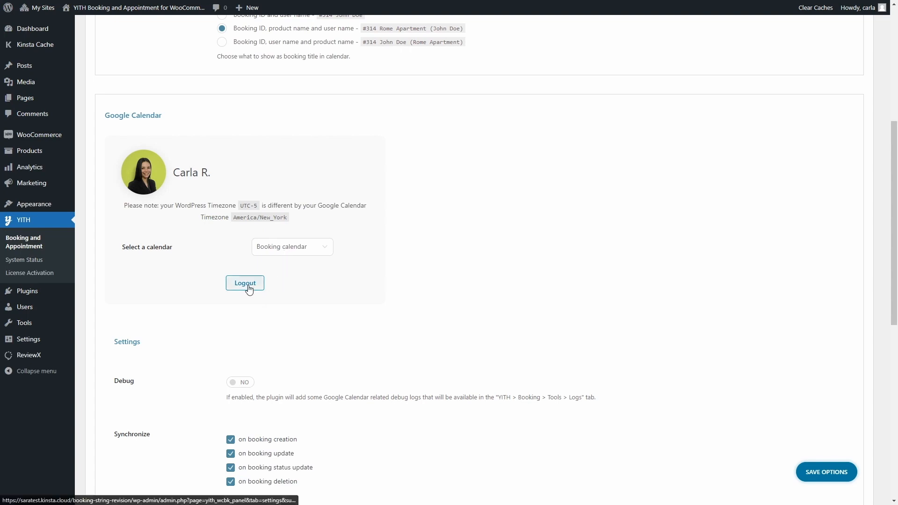
scroll(248, 288, "down", 2)
scroll(249, 290, "down", 3)
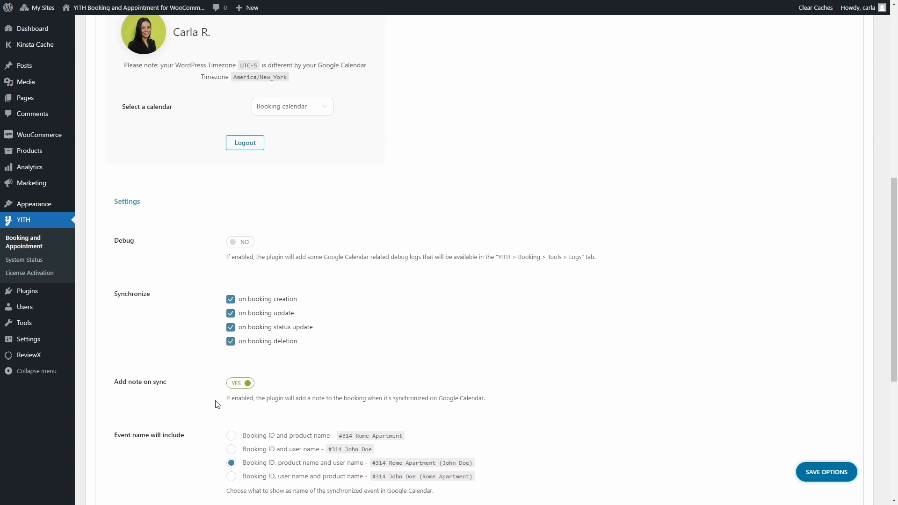
scroll(216, 404, "down", 3)
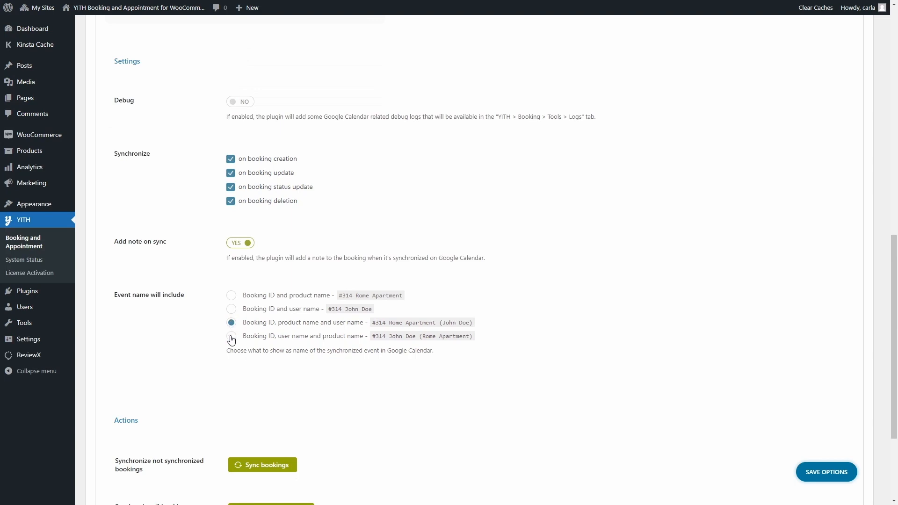
scroll(231, 345, "down", 3)
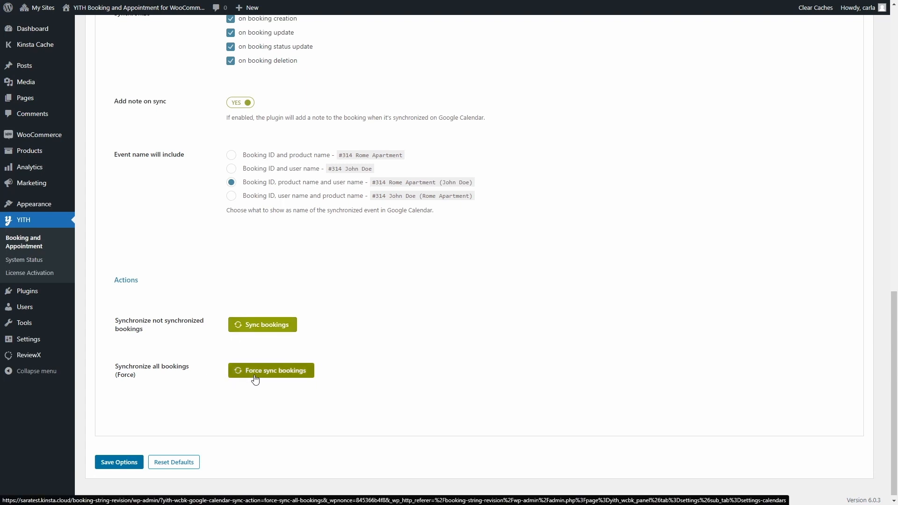
left_click(266, 331)
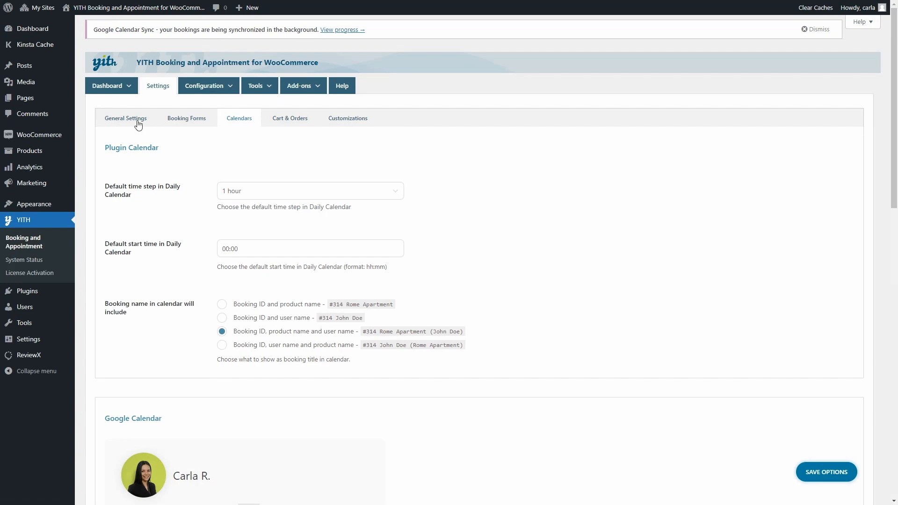
Check the New York Apartment booking's sync status in All Bookings, and open its source booking from the February 15–20 event in Google Calendar.
mouse_move(118, 94)
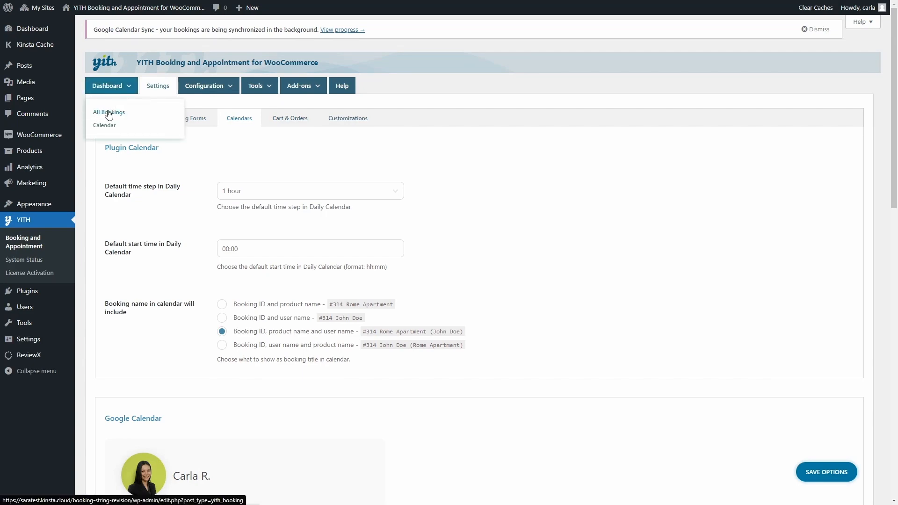
left_click(109, 113)
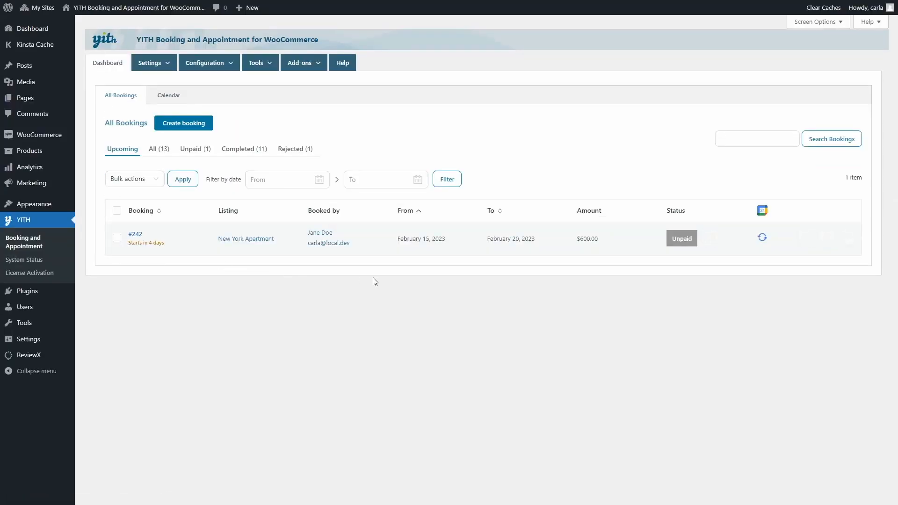
mouse_move(772, 251)
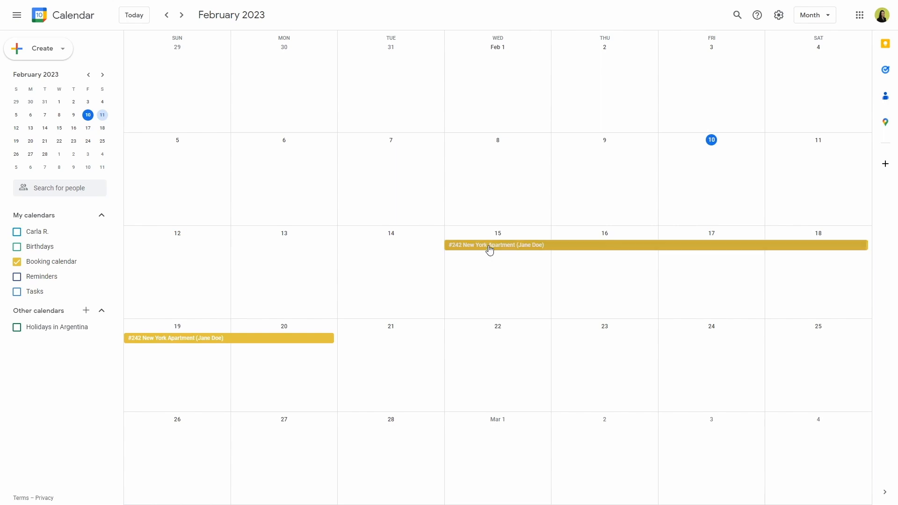
left_click(629, 253)
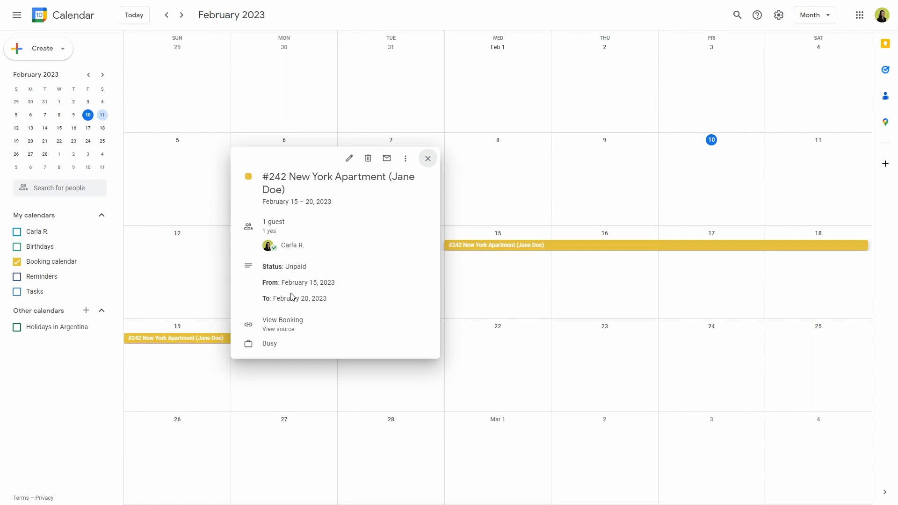
left_click(281, 330)
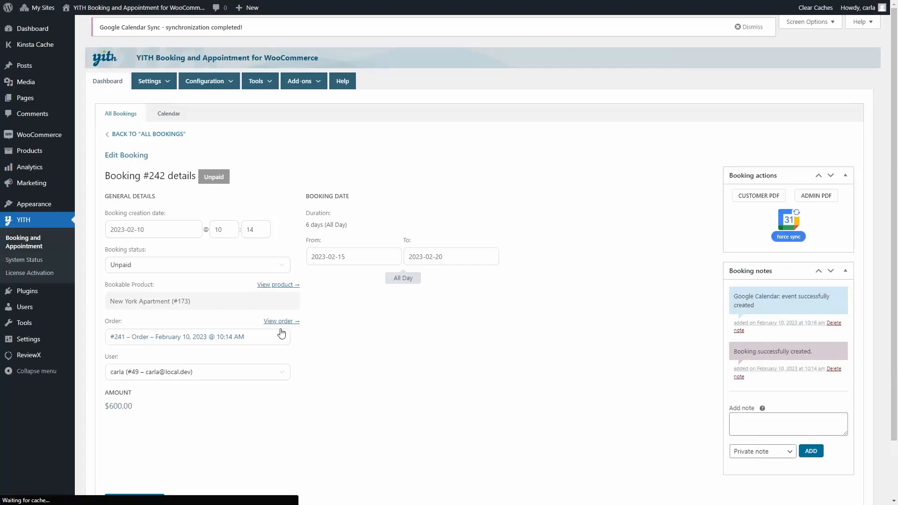